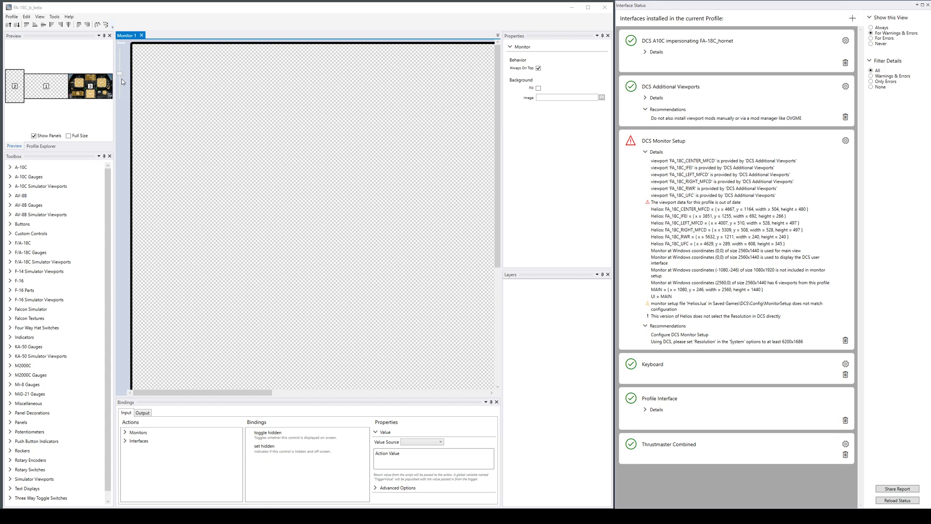
- Open Monitor 3 and zoom out and pan to see the whole F/A-18C cockpit panel with its viewports
{"action": "double_click", "coordinate": [91, 87]}
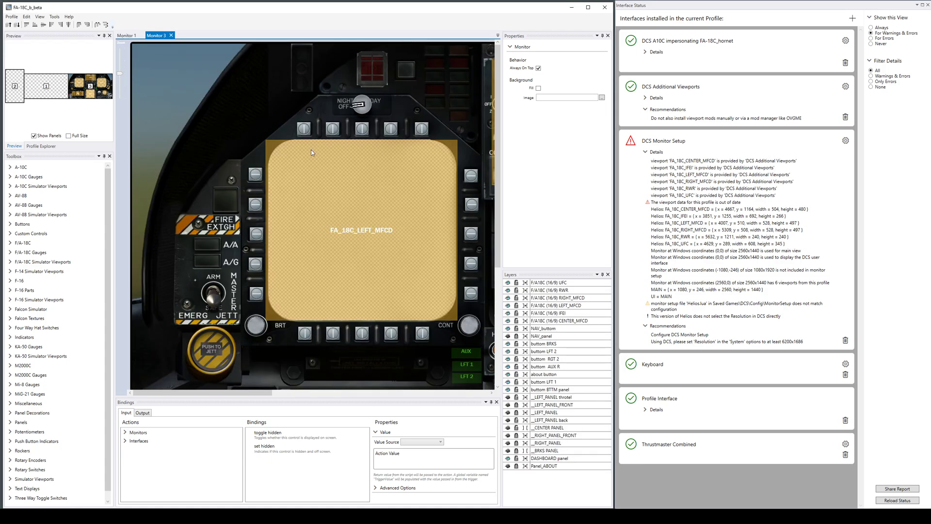
{"action": "scroll", "coordinate": [321, 155], "scroll_direction": "down", "scroll_amount": 5}
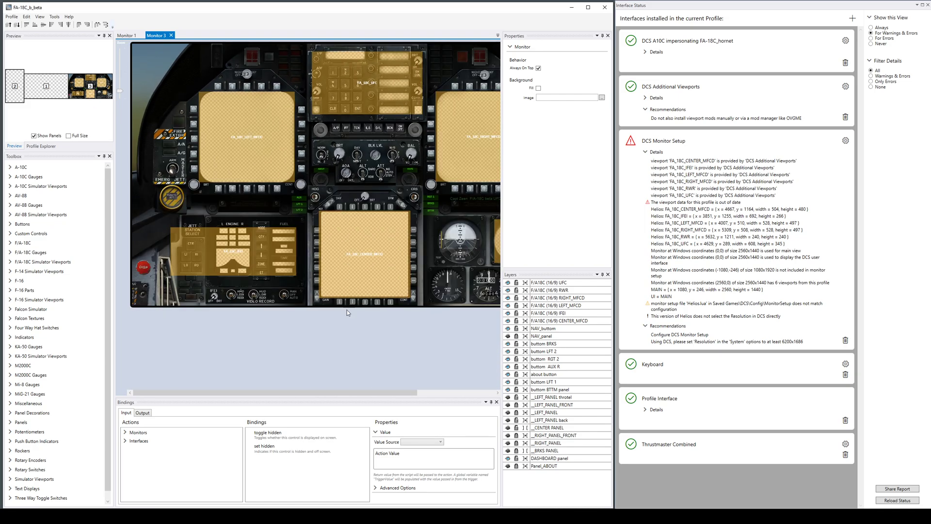
{"action": "left_click_drag", "start_coordinate": [340, 392], "coordinate": [355, 394]}
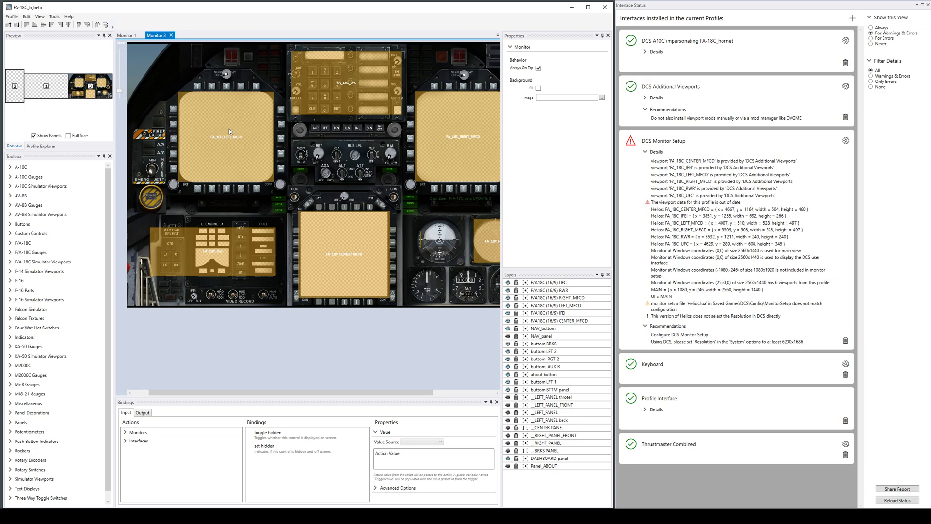
- Select the FA_18C_LEFT_MFCD viewport to show its properties, glance at the Profile Explorer, and return to Preview
{"action": "left_click", "coordinate": [229, 129]}
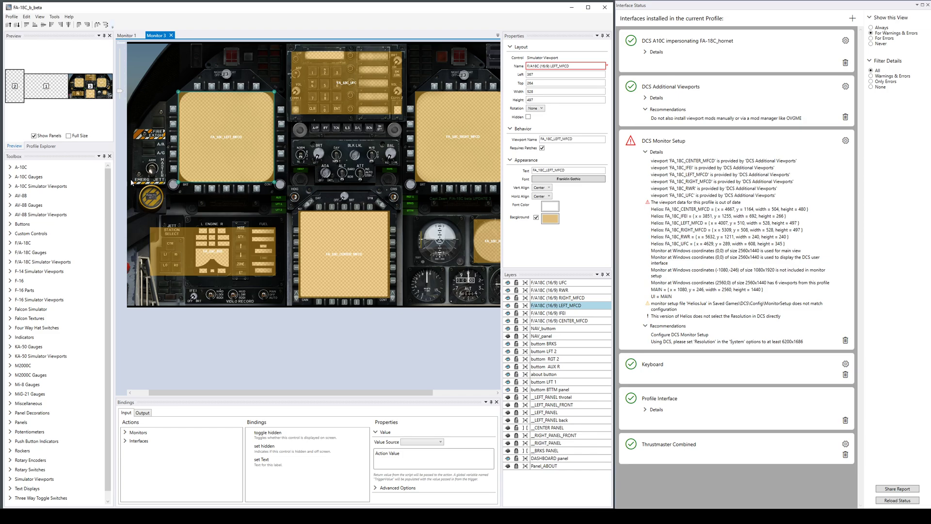
{"action": "left_click", "coordinate": [43, 149]}
{"action": "left_click", "coordinate": [16, 70]}
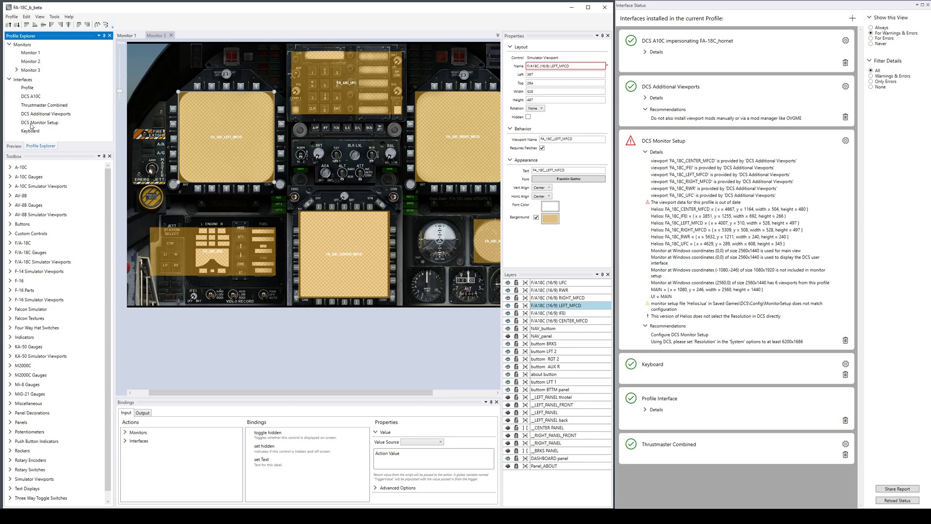
{"action": "left_click", "coordinate": [14, 146]}
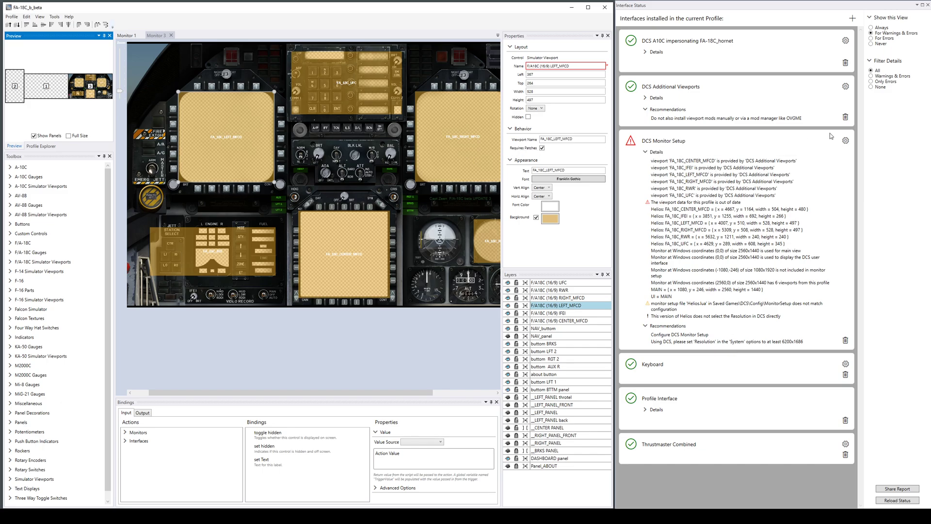
- Open the DCS Monitor Setup configuration from the Interface Status entry's gear icon
{"action": "left_click", "coordinate": [846, 140]}
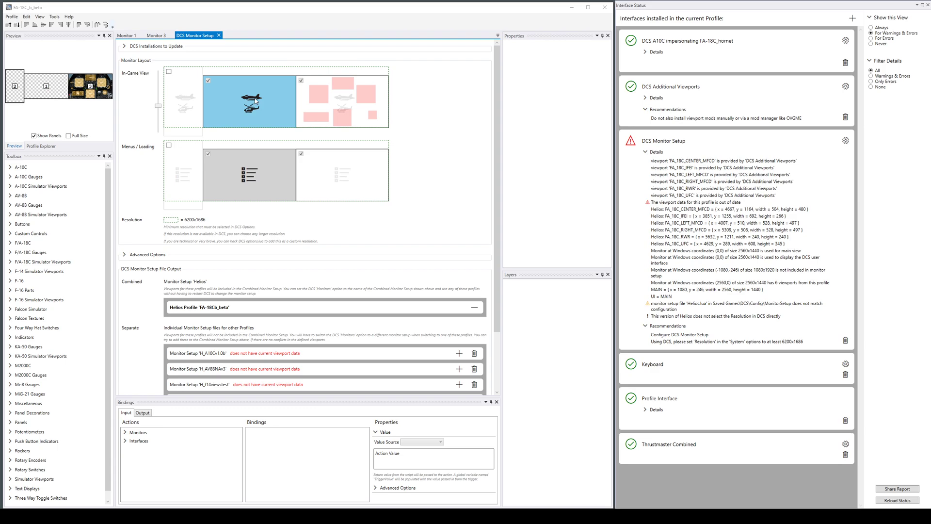
- Include the leftmost monitor in In-Game View and Menus/Loading and host DCS menus on it, giving 6200x1920
{"action": "left_click", "coordinate": [190, 107]}
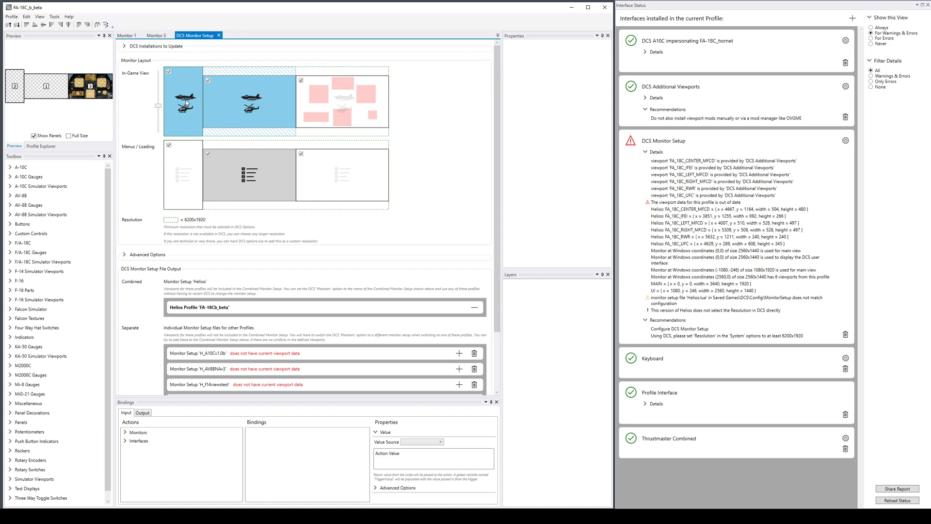
{"action": "left_click", "coordinate": [186, 103]}
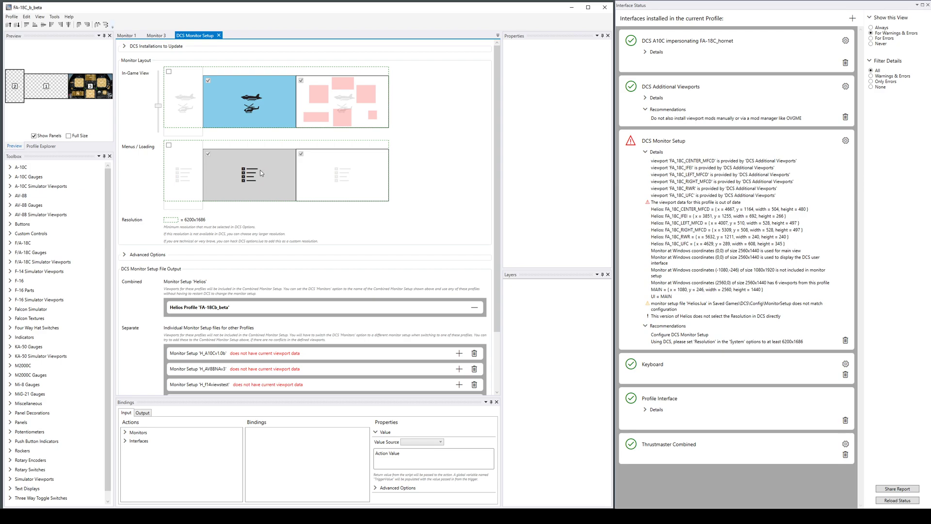
{"action": "left_click", "coordinate": [186, 169]}
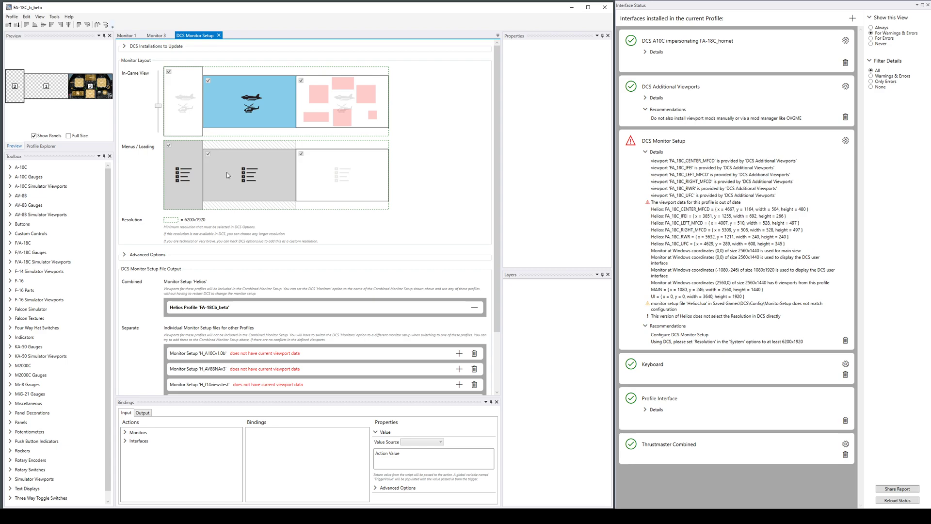
{"action": "left_click", "coordinate": [243, 175]}
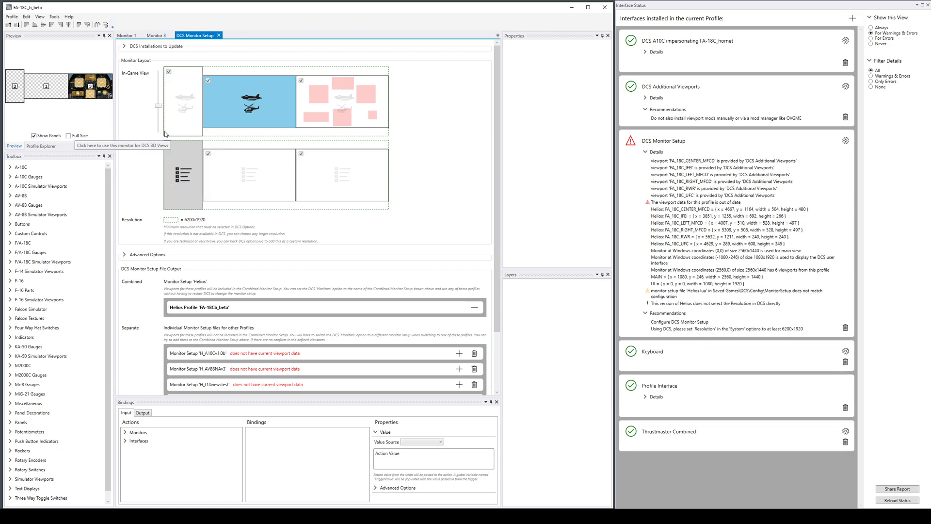
{"action": "left_click", "coordinate": [249, 174]}
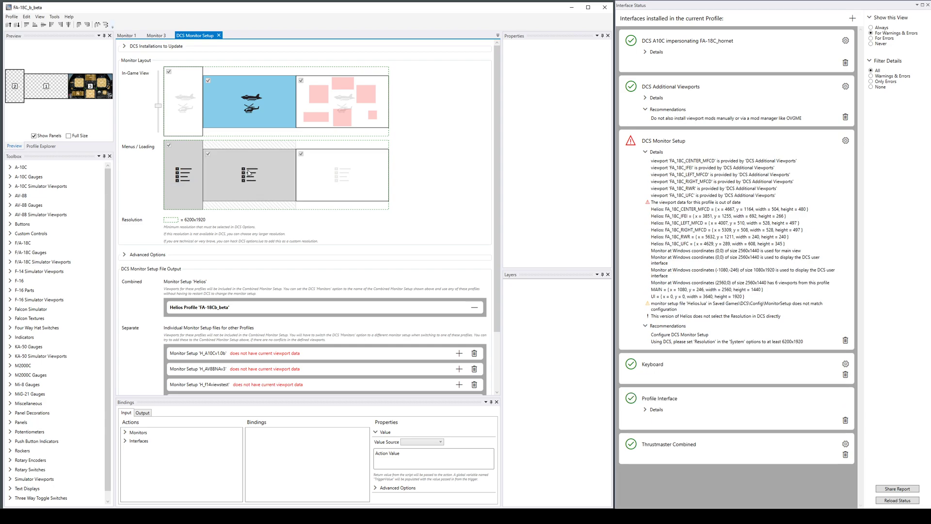
{"action": "left_click", "coordinate": [193, 178]}
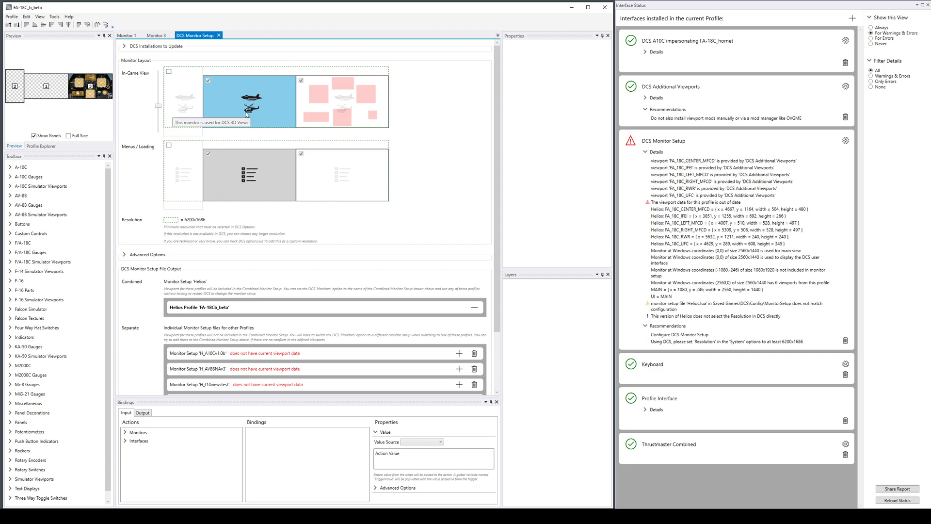
{"action": "left_click", "coordinate": [181, 176]}
{"action": "left_click", "coordinate": [244, 176]}
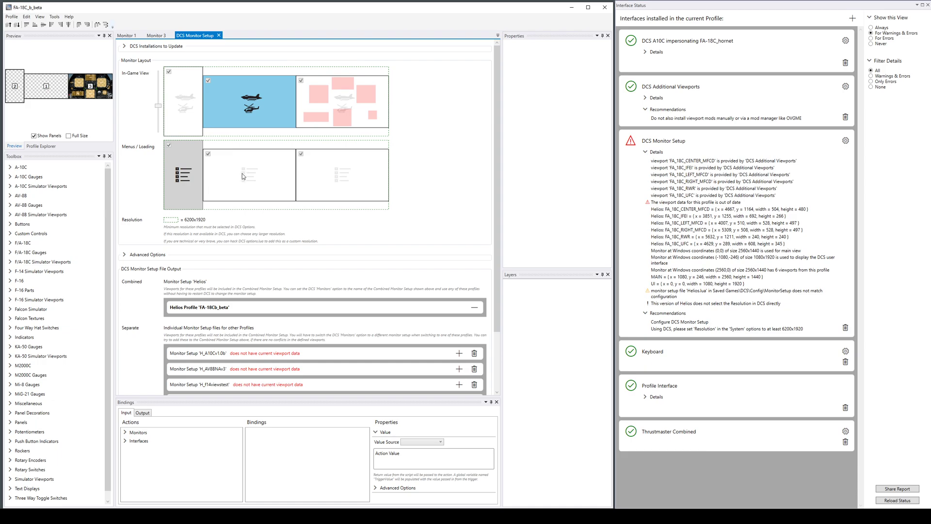
- Uncheck the leftmost monitor so menus stay on the centre monitor at 6200x1686
{"action": "left_click", "coordinate": [243, 176]}
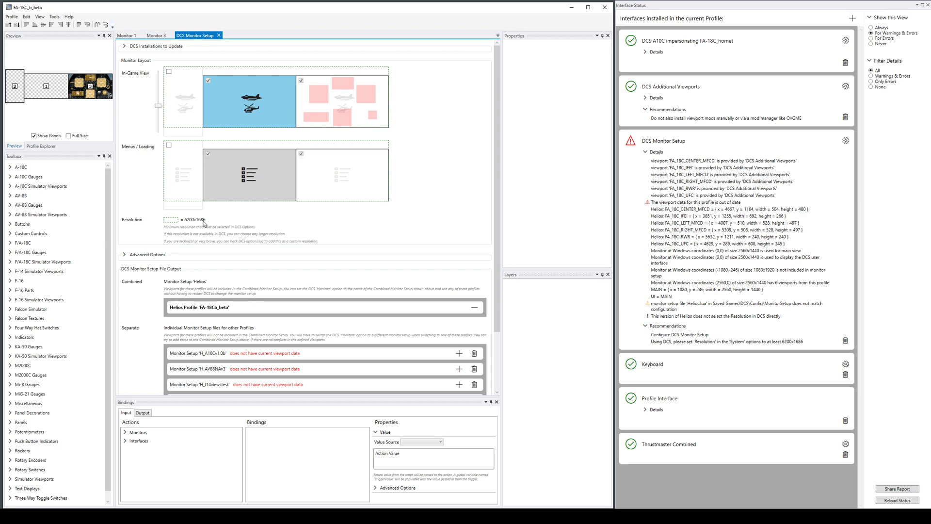
{"action": "left_click", "coordinate": [169, 146]}
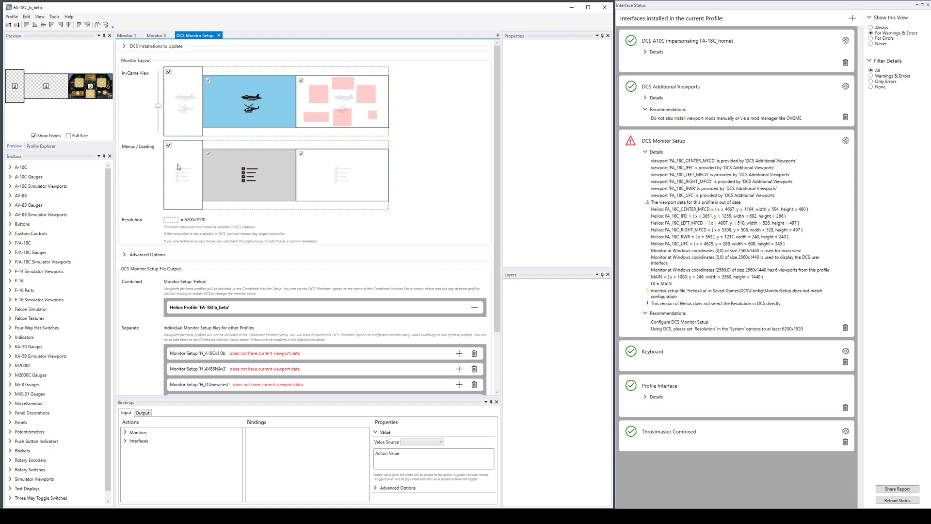
{"action": "left_click", "coordinate": [169, 146]}
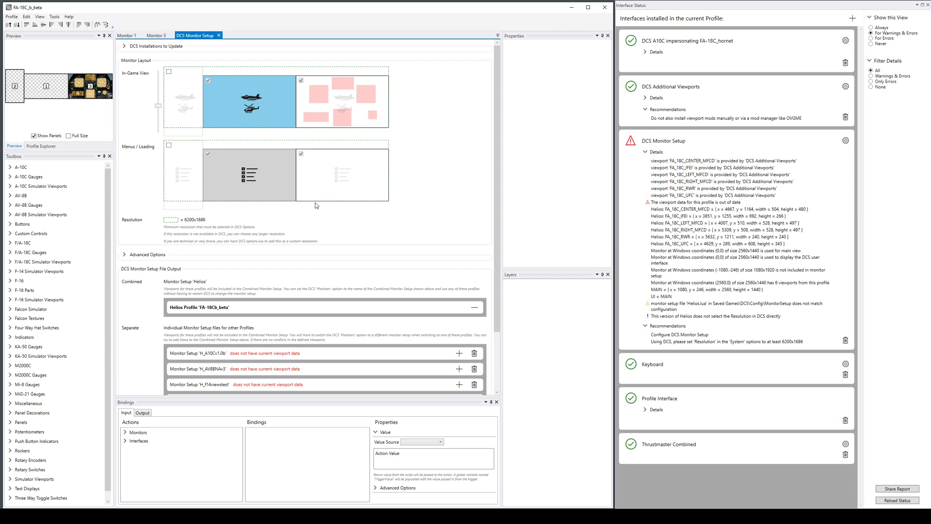
- Expand Advanced Options and leave Additional Viewports patched by Helios via the DCS Additional Viewports interface
{"action": "left_click", "coordinate": [125, 255]}
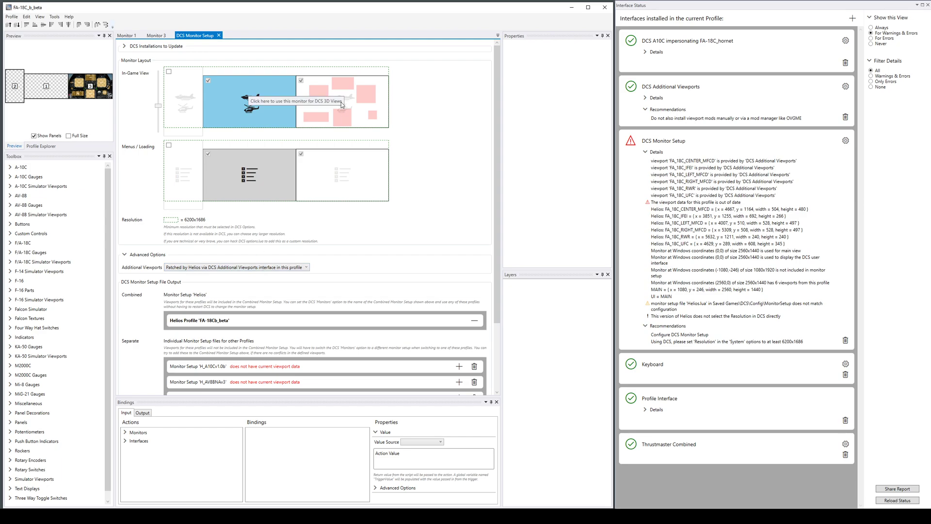
{"action": "left_click", "coordinate": [197, 267]}
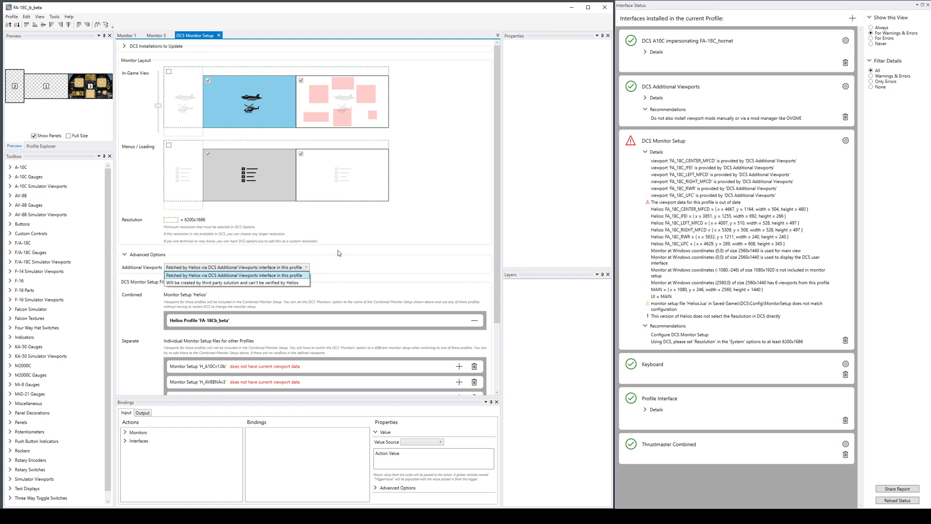
{"action": "left_click", "coordinate": [354, 240]}
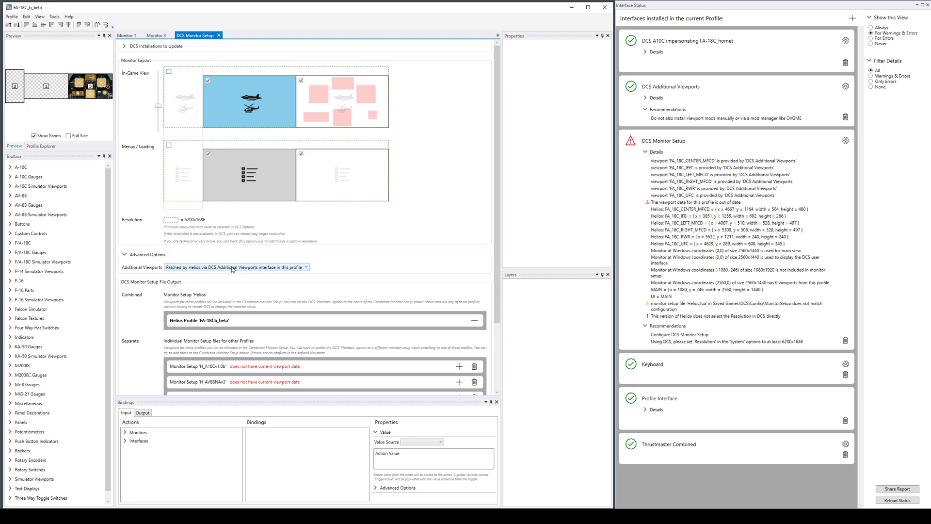
- Trash the stored viewport data for H_A10Cv1.0b, H_AV8BNAv3, H_f14viewstest, H_F16Cv0.5b, H_F18dongle and H_JF-17v1.0b
{"action": "scroll", "coordinate": [379, 235], "scroll_direction": "down", "scroll_amount": 3}
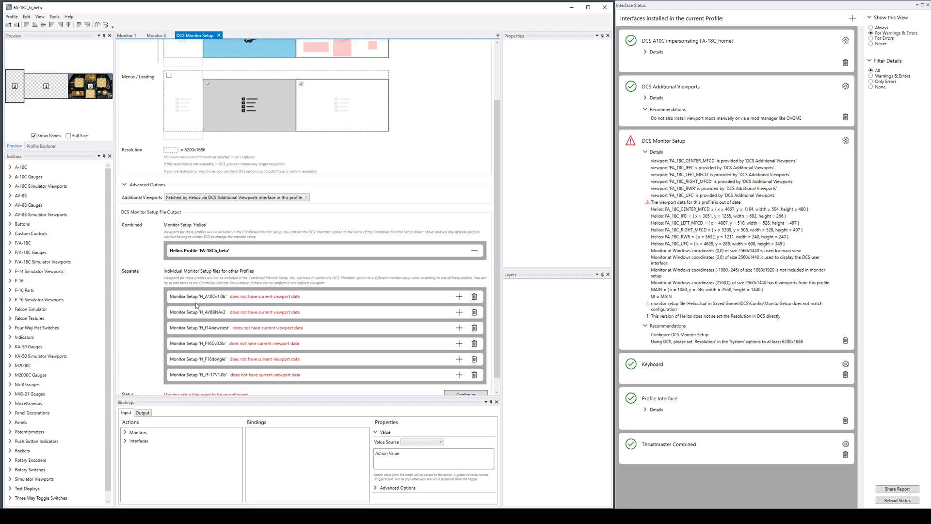
{"action": "left_click", "coordinate": [476, 298]}
{"action": "left_click", "coordinate": [475, 298]}
{"action": "left_click", "coordinate": [477, 314]}
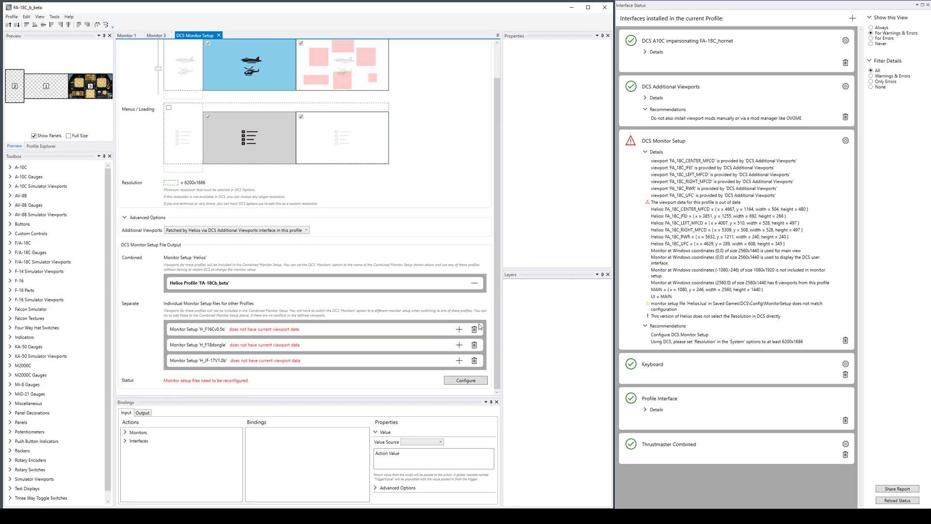
{"action": "left_click", "coordinate": [474, 329]}
{"action": "left_click", "coordinate": [474, 345]}
{"action": "left_click", "coordinate": [474, 361]}
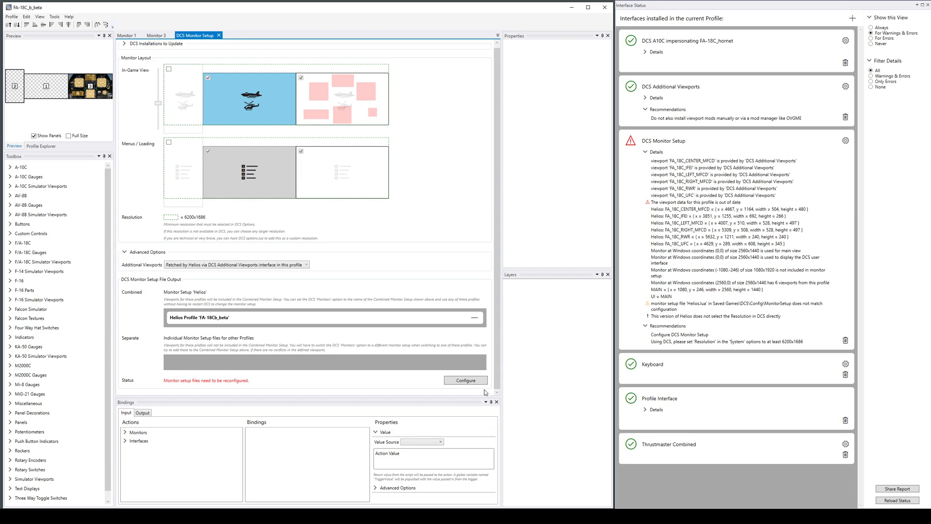
{"action": "left_click", "coordinate": [465, 381]}
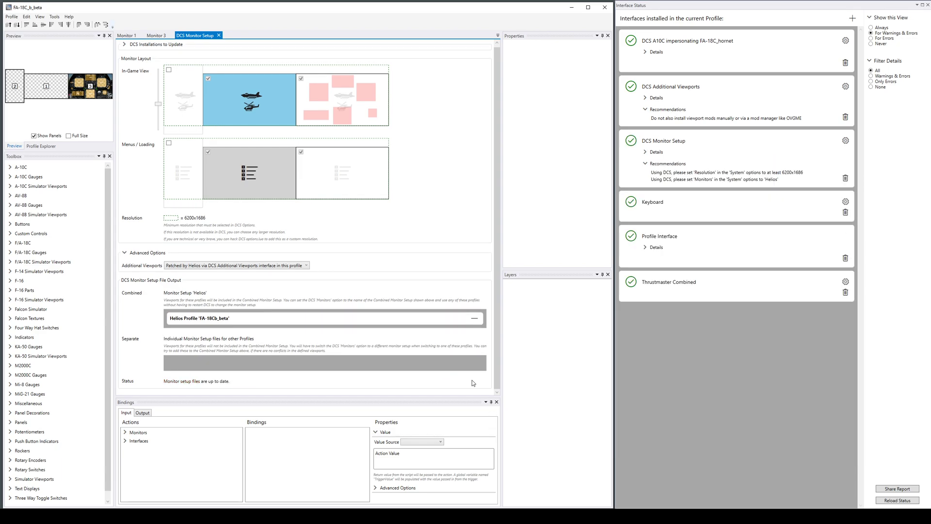